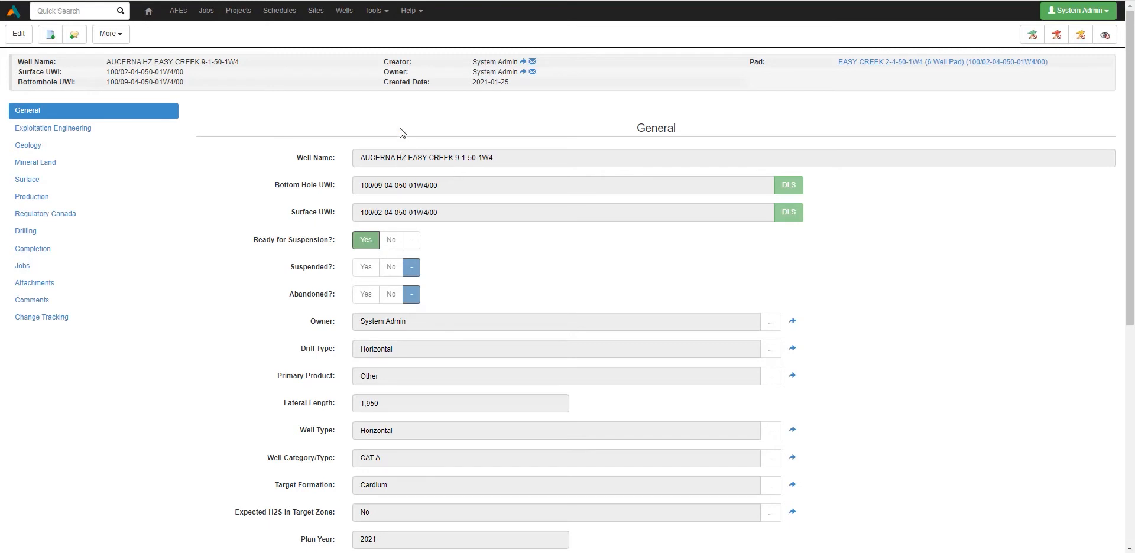
# - Find the Jobs document type in the system configuration and open its field configuration
pyautogui.click(382, 16)
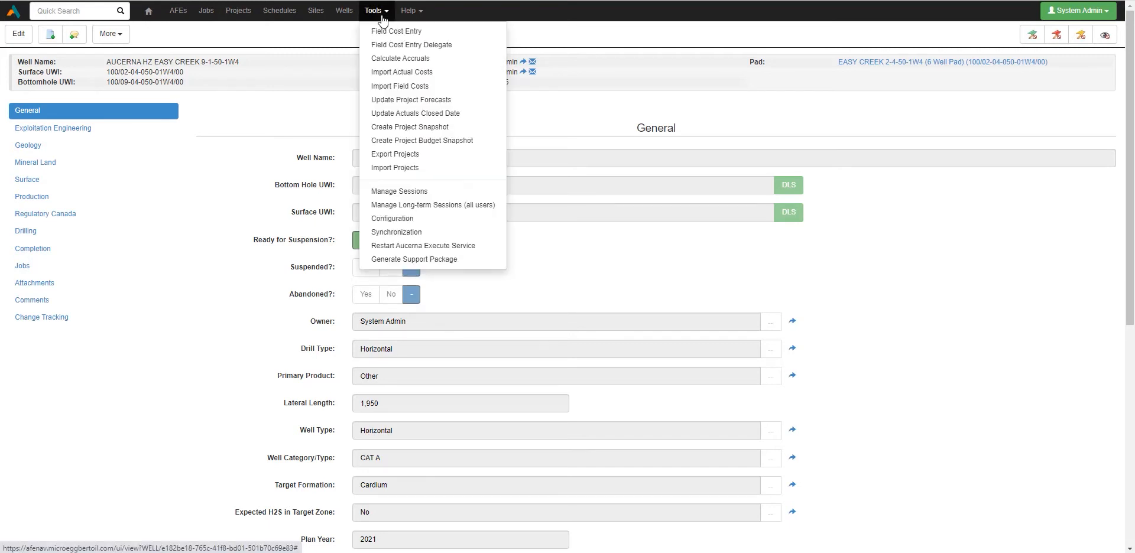
pyautogui.click(431, 224)
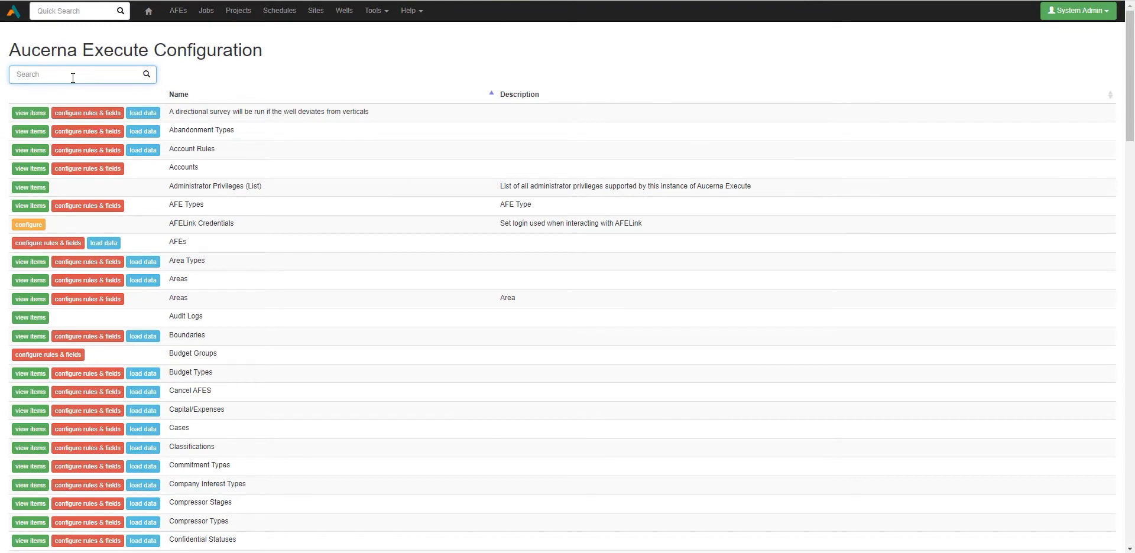
pyautogui.write('job')
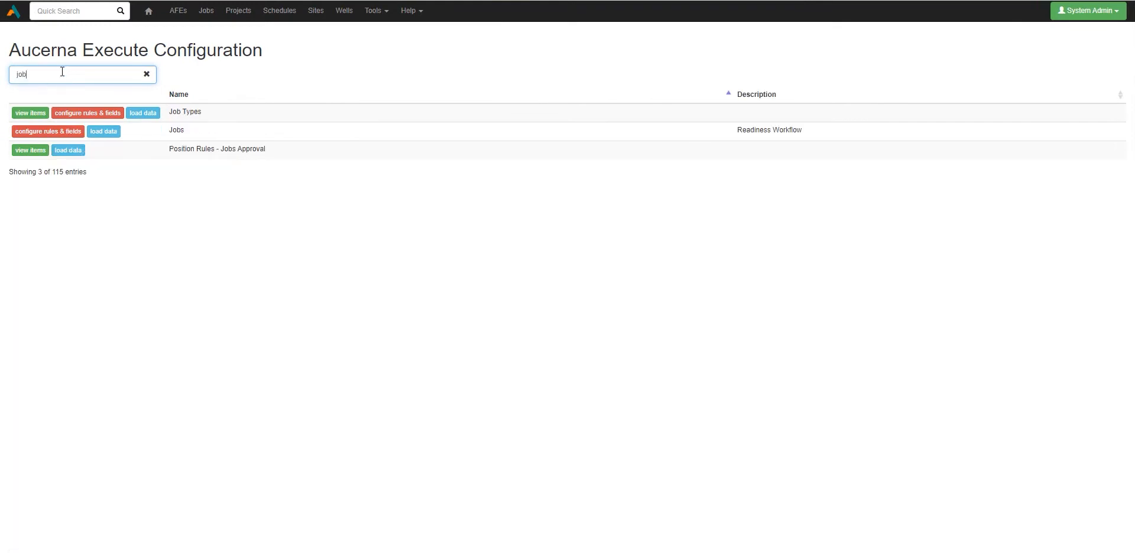
pyautogui.click(46, 131)
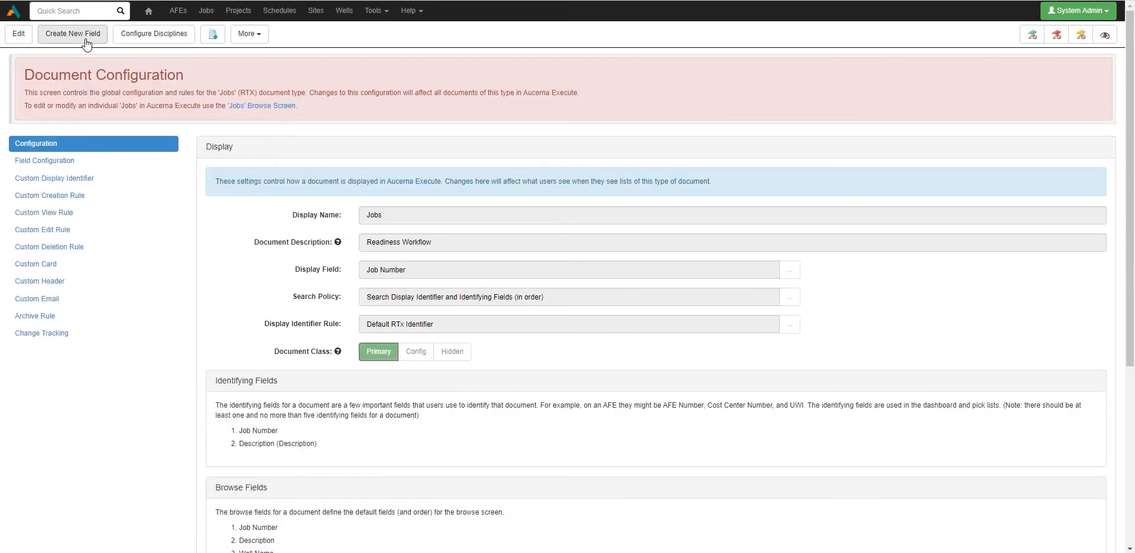
pyautogui.click(106, 160)
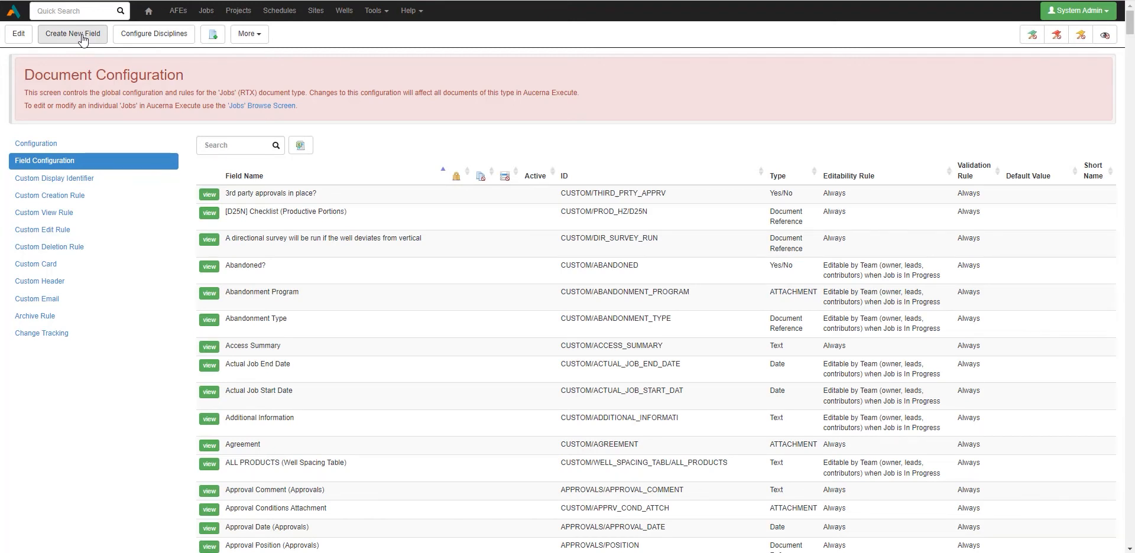
# - Start a new Calculated field on the Custom record and name it "Well Name [Well]"
pyautogui.click(84, 41)
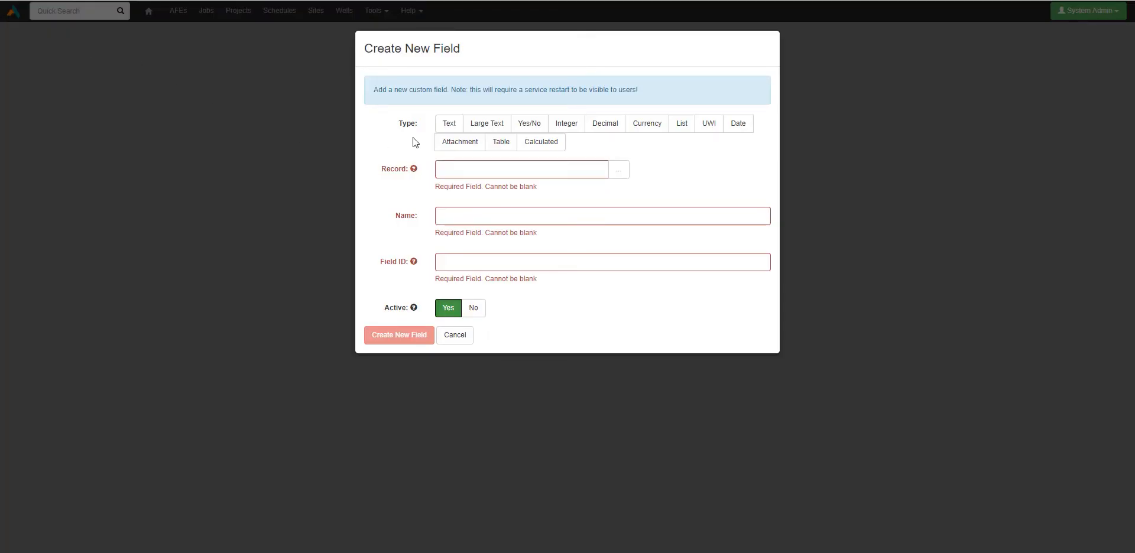
pyautogui.click(548, 151)
pyautogui.click(618, 171)
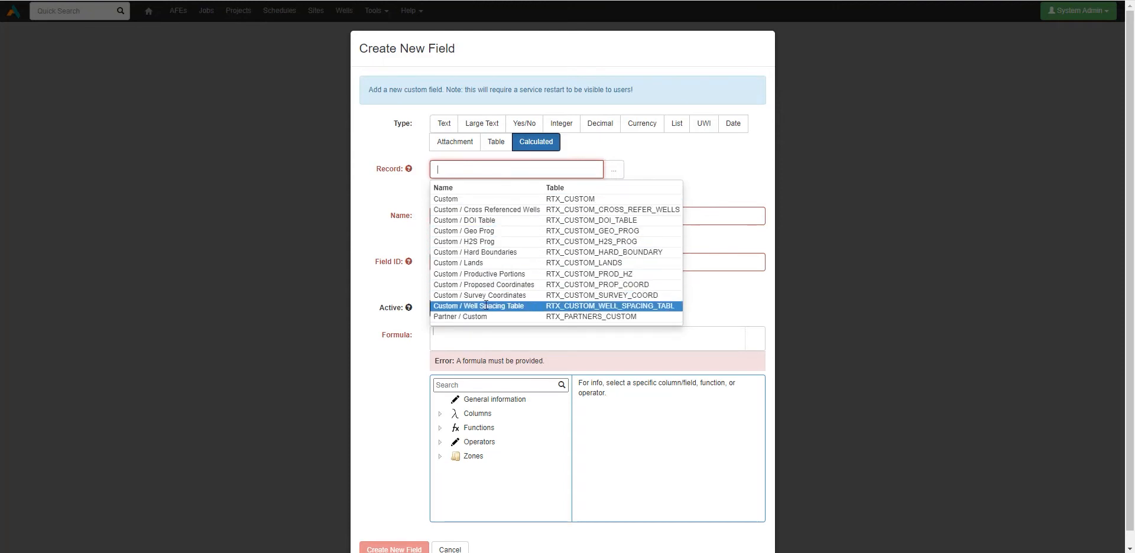
pyautogui.click(484, 198)
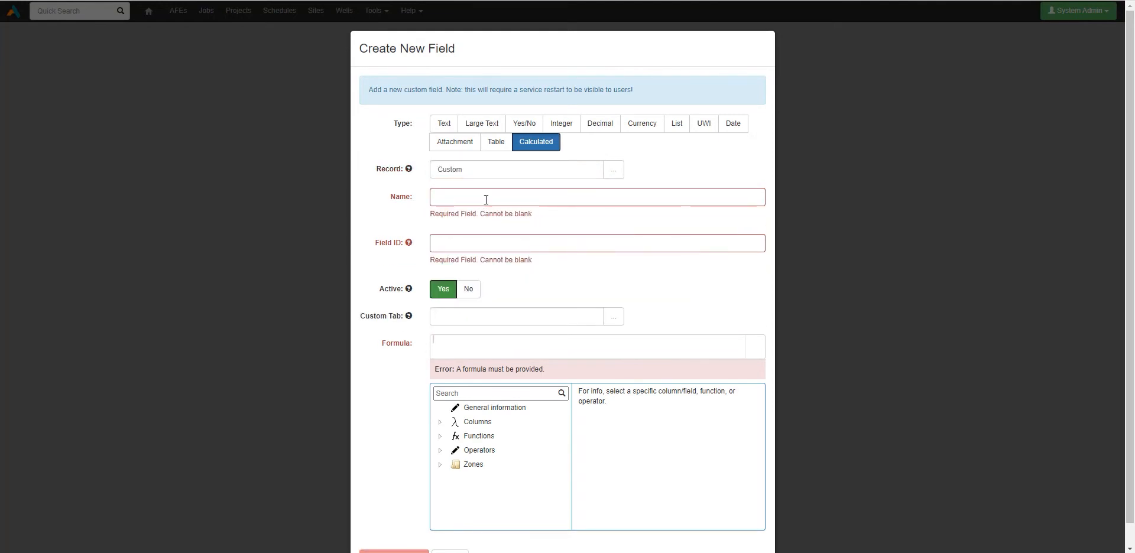
pyautogui.click(485, 193)
pyautogui.write('Well Name ')
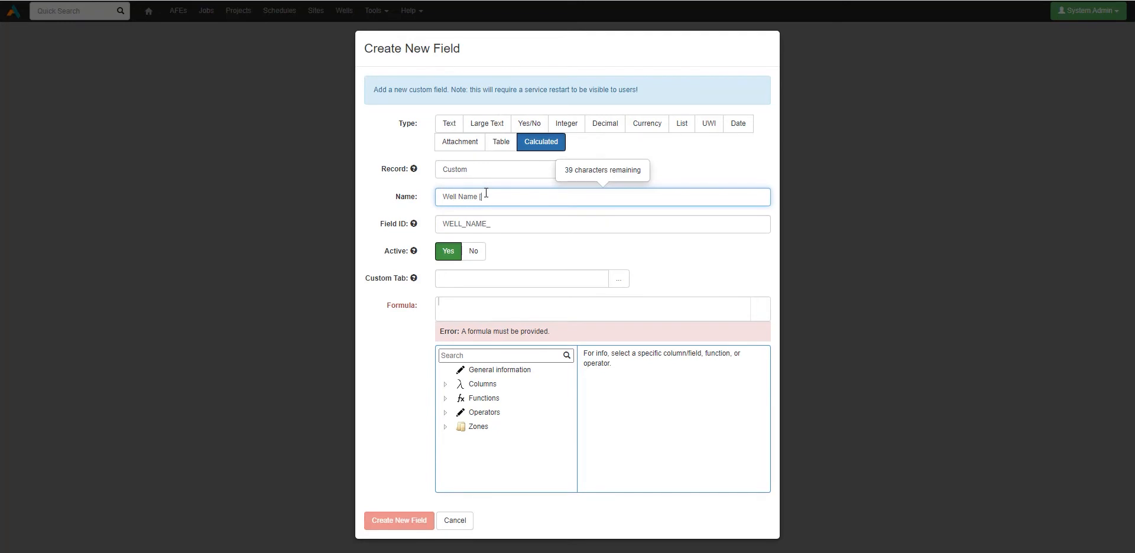
pyautogui.write('[Well]')
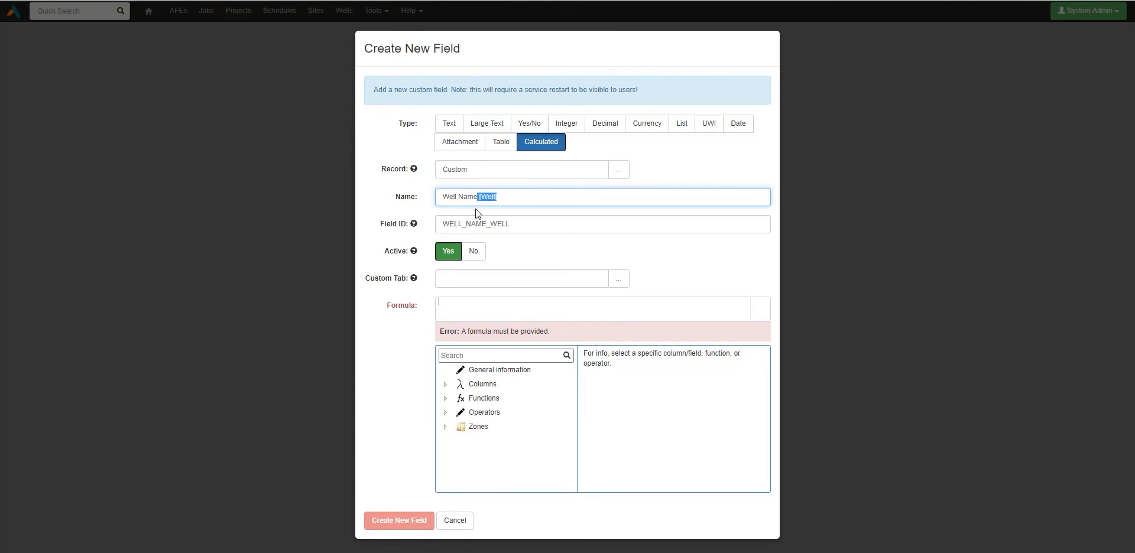
pyautogui.moveTo(477, 208); pyautogui.dragTo(500, 211)
# - Set the field's formula to the Well - Well Name column [WELL/NAME] and create the field
pyautogui.click(511, 355)
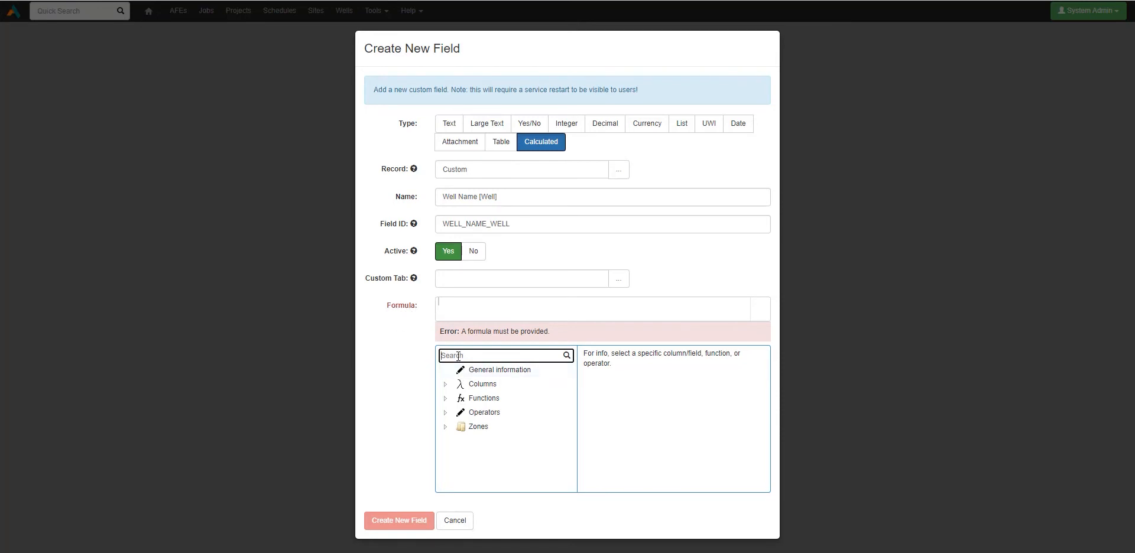
pyautogui.write('well')
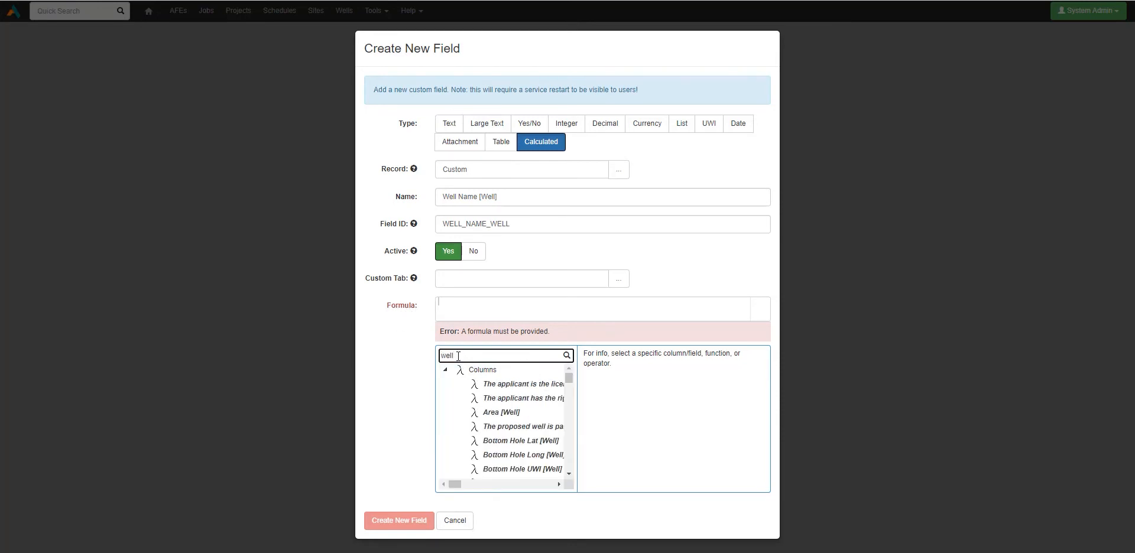
pyautogui.write(' name')
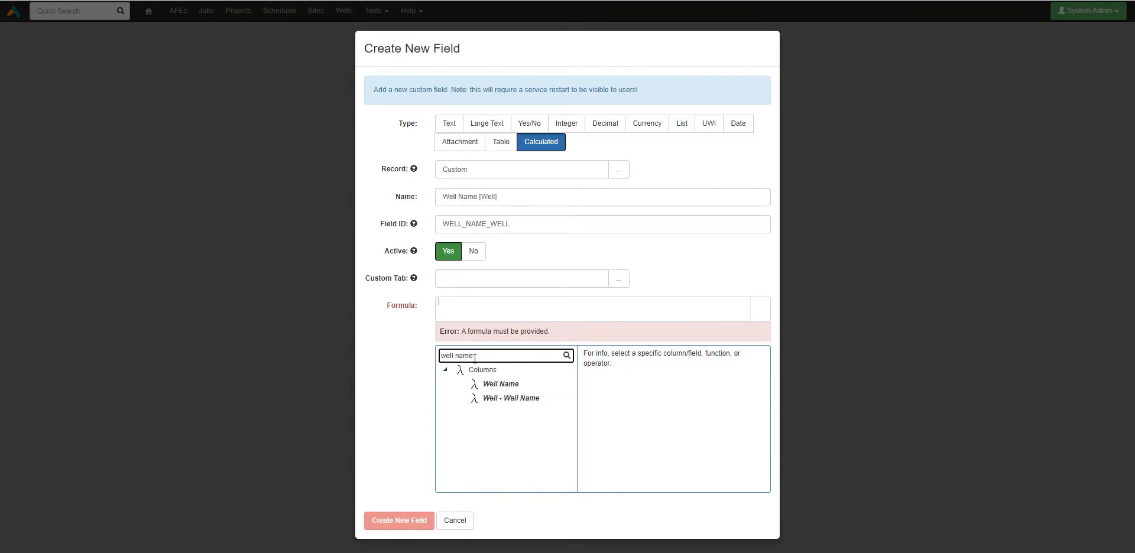
pyautogui.click(490, 402)
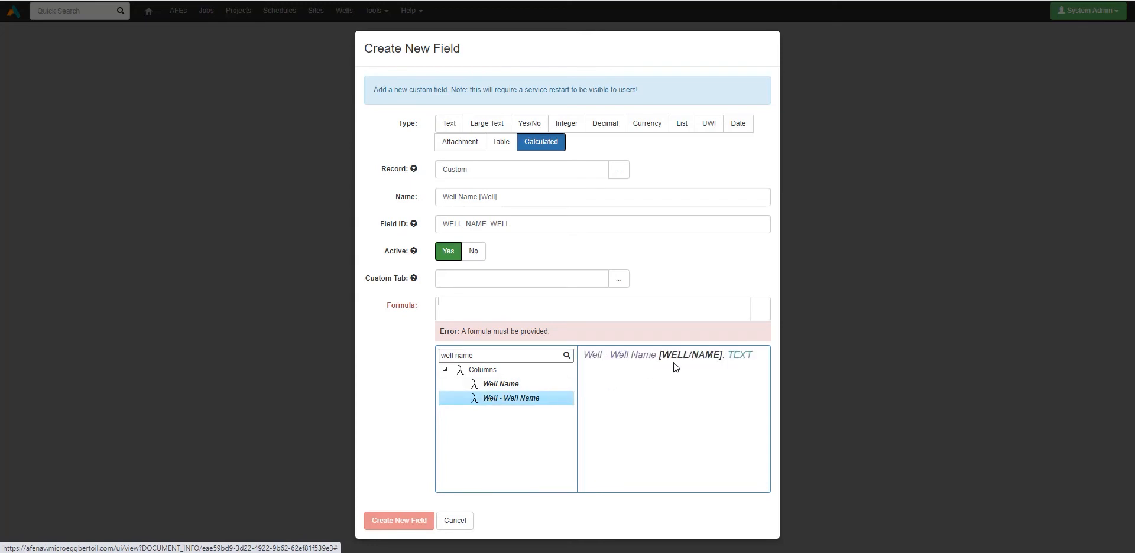
pyautogui.click(502, 386)
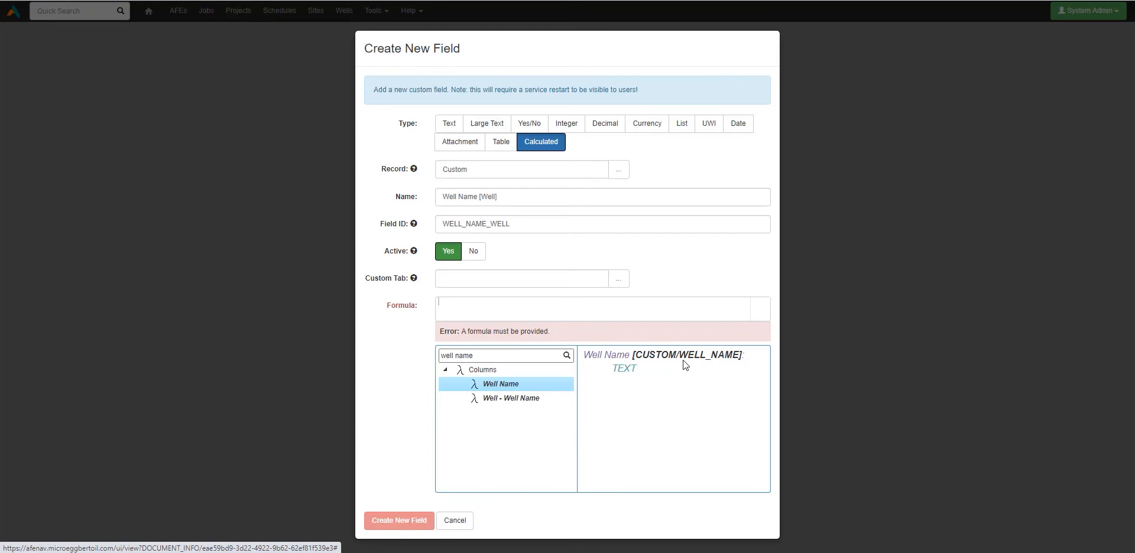
pyautogui.click(517, 403)
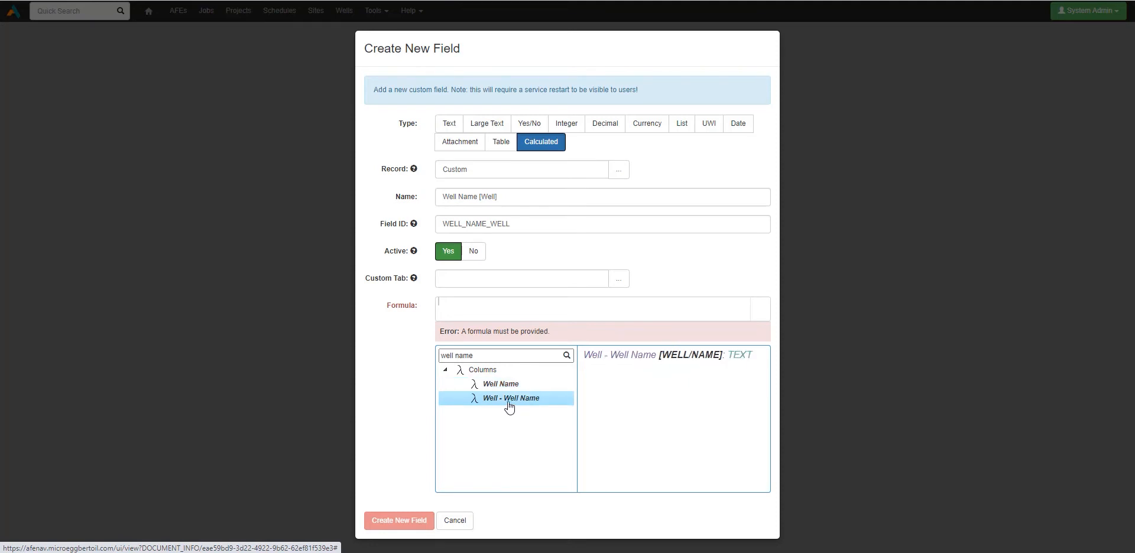
pyautogui.doubleClick(509, 406)
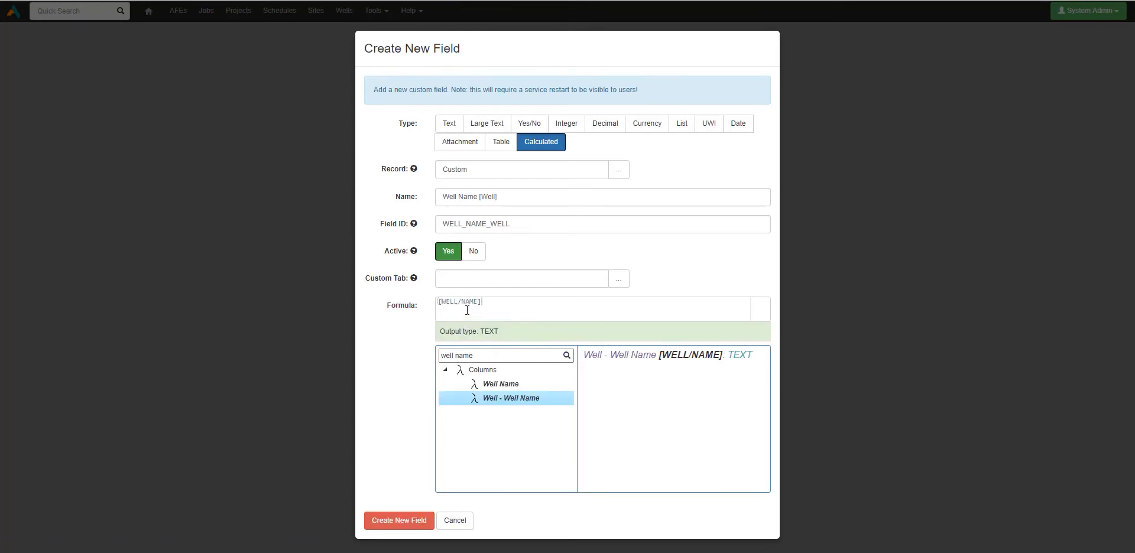
pyautogui.moveTo(457, 303)
pyautogui.mouseDown()
pyautogui.moveTo(443, 303)
pyautogui.moveTo(477, 303)
pyautogui.mouseUp()
pyautogui.click(405, 521)
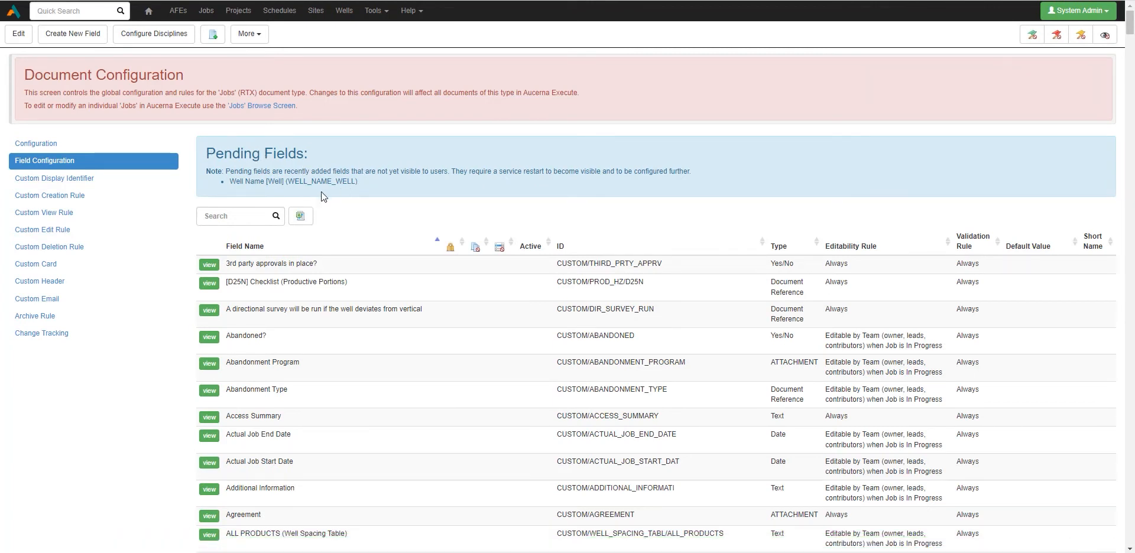
# - Read the pending-fields note and search the Jobs field list for "well name" to check the new field
pyautogui.doubleClick(459, 171)
pyautogui.moveTo(504, 171); pyautogui.dragTo(693, 175)
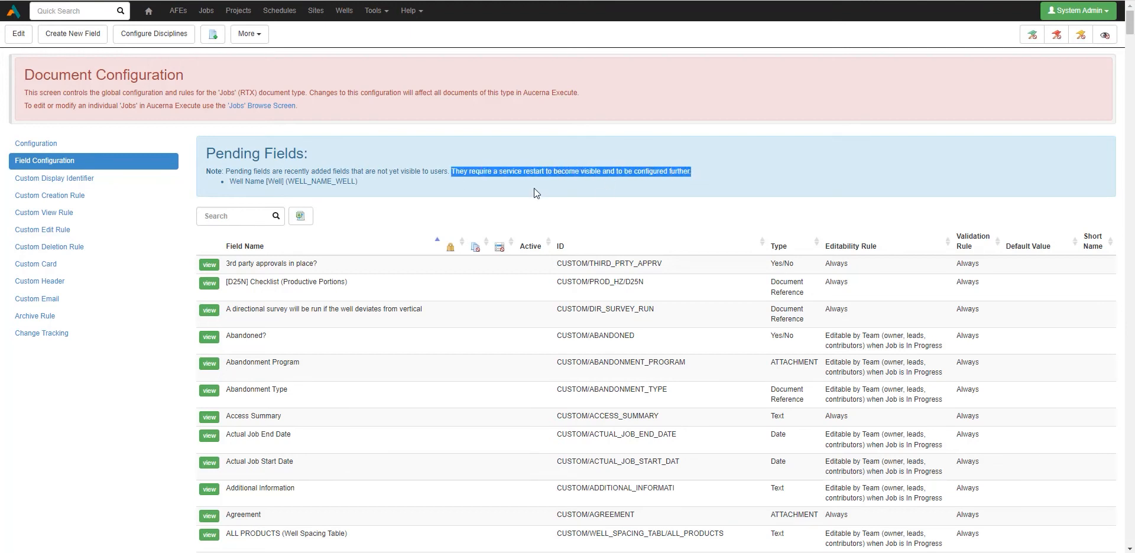
pyautogui.click(515, 552)
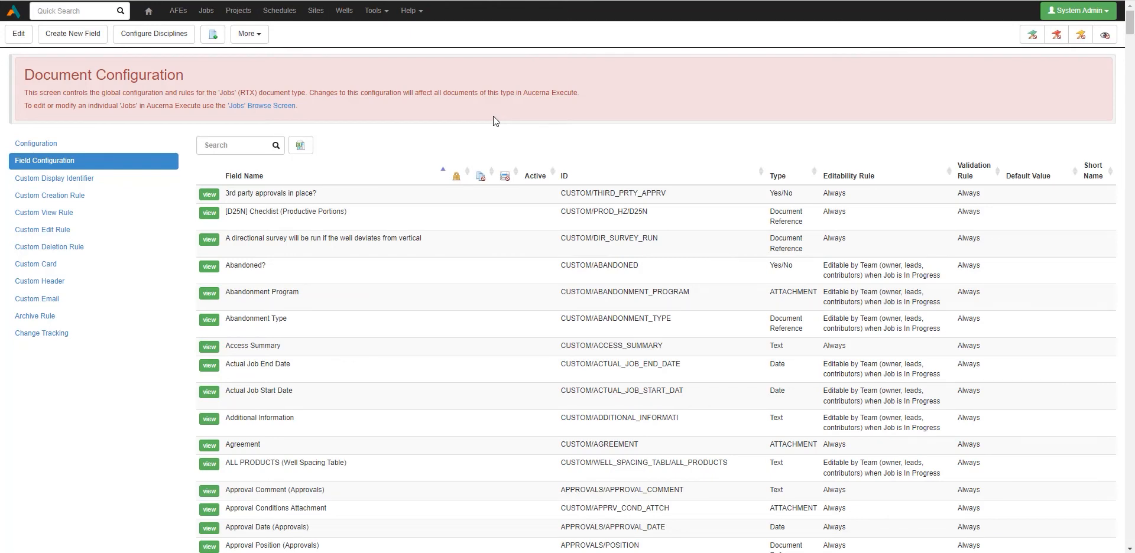
pyautogui.click(236, 148)
pyautogui.write('w')
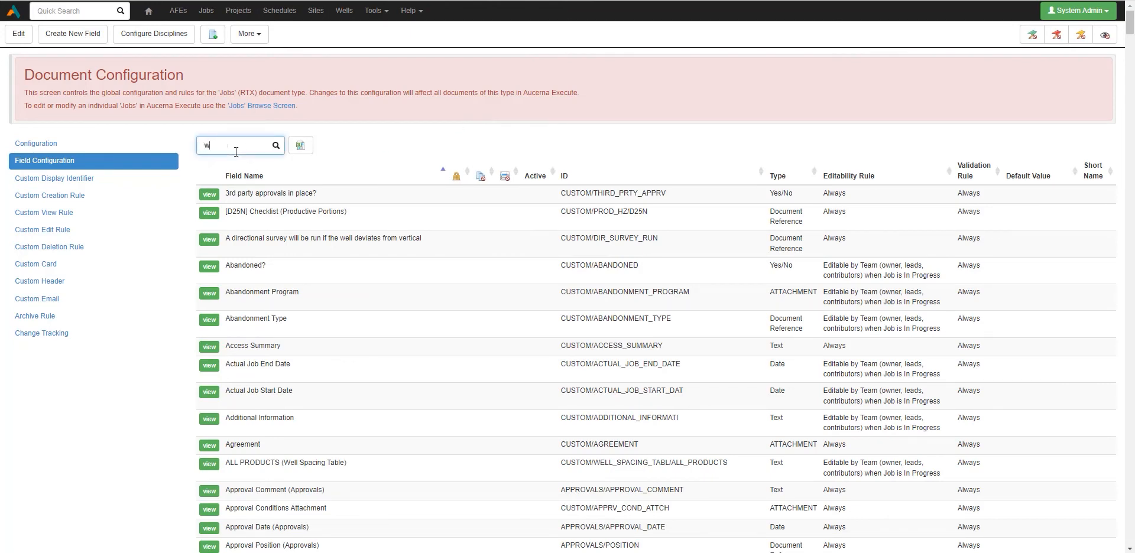
pyautogui.write('ell bande')
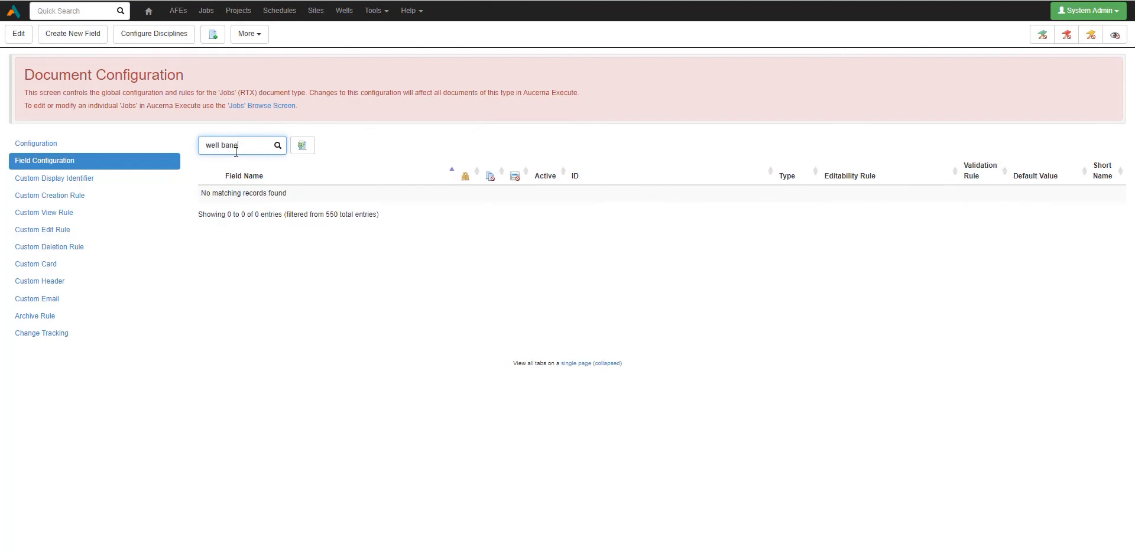
pyautogui.press('BackSpace')
pyautogui.press('BackSpace')
pyautogui.press('BackSpace')
pyautogui.press('BackSpace')
pyautogui.press('BackSpace')
pyautogui.write('name')
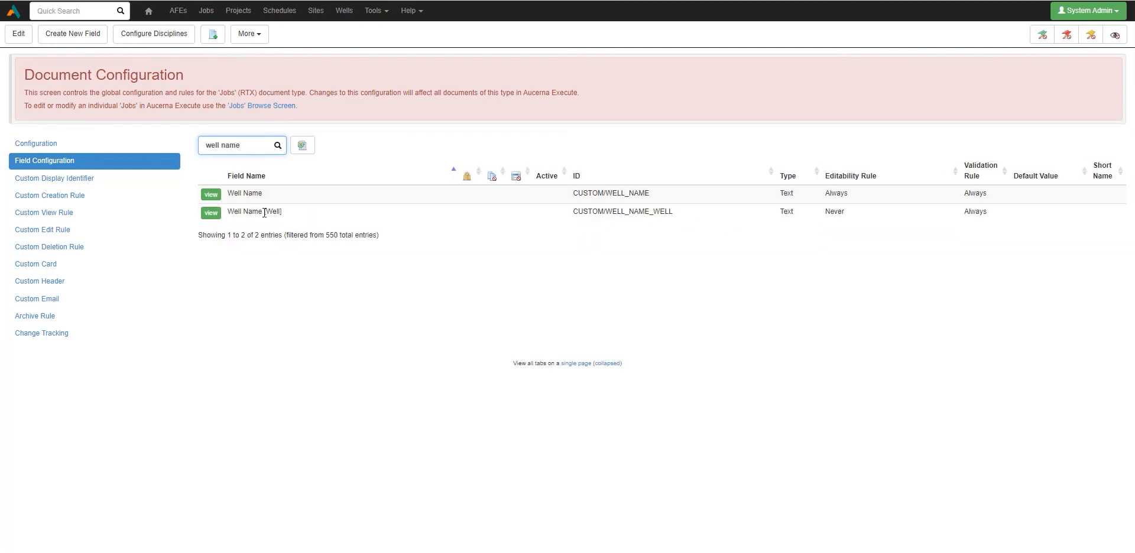
pyautogui.moveTo(263, 211); pyautogui.dragTo(283, 216)
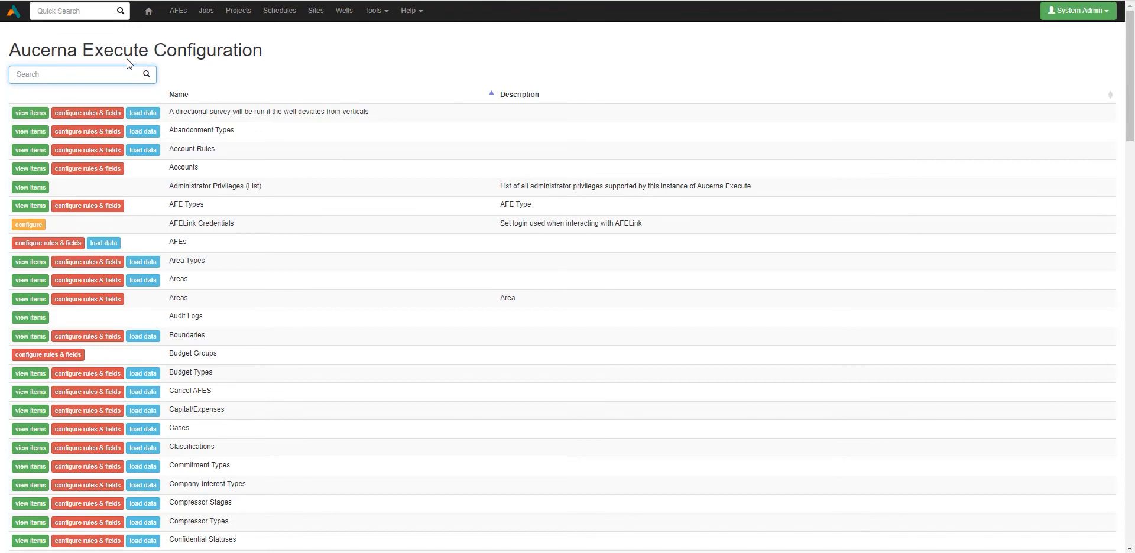
# - Find the custom tabs in the system configuration and open the SUSPENSION_GENERAL tab
pyautogui.write('cust')
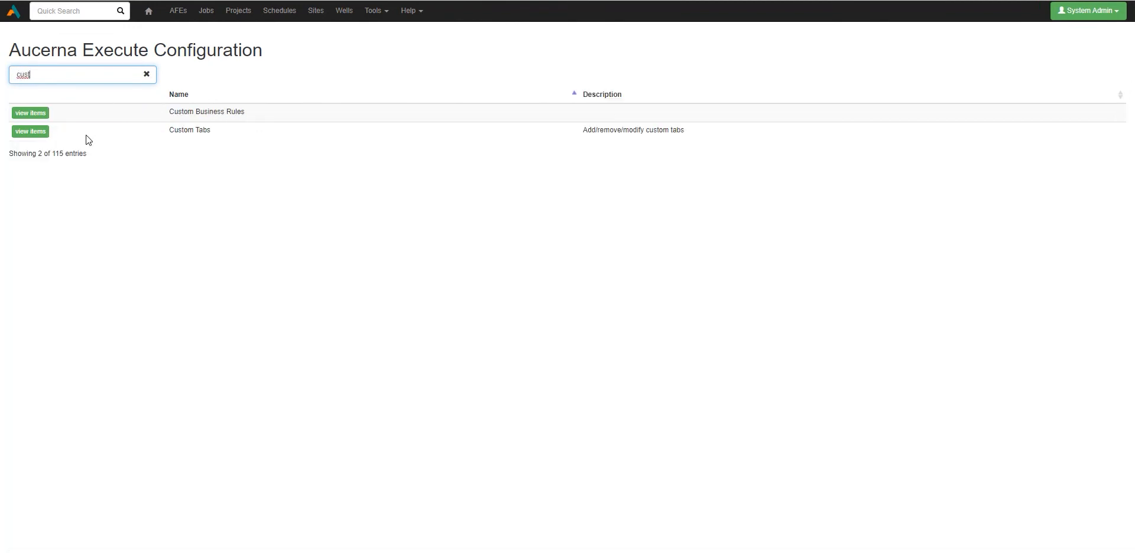
pyautogui.click(33, 132)
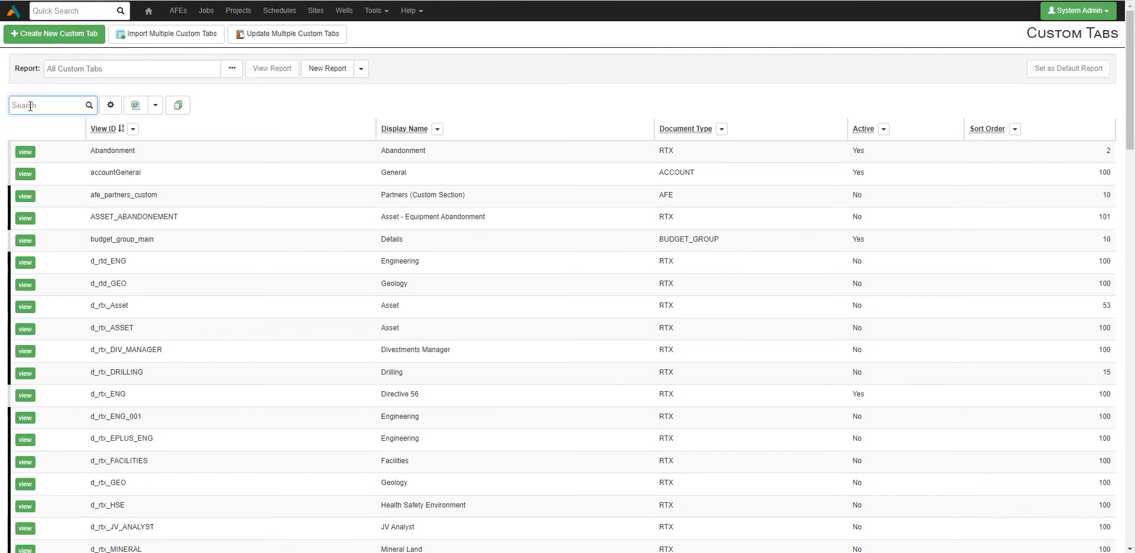
pyautogui.write('general')
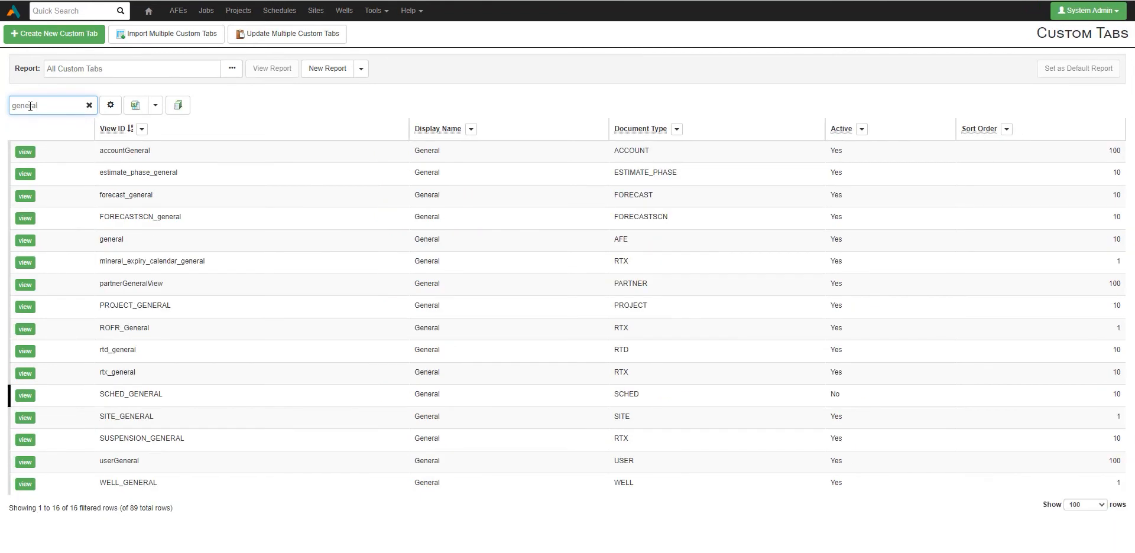
pyautogui.moveTo(104, 441); pyautogui.dragTo(200, 444)
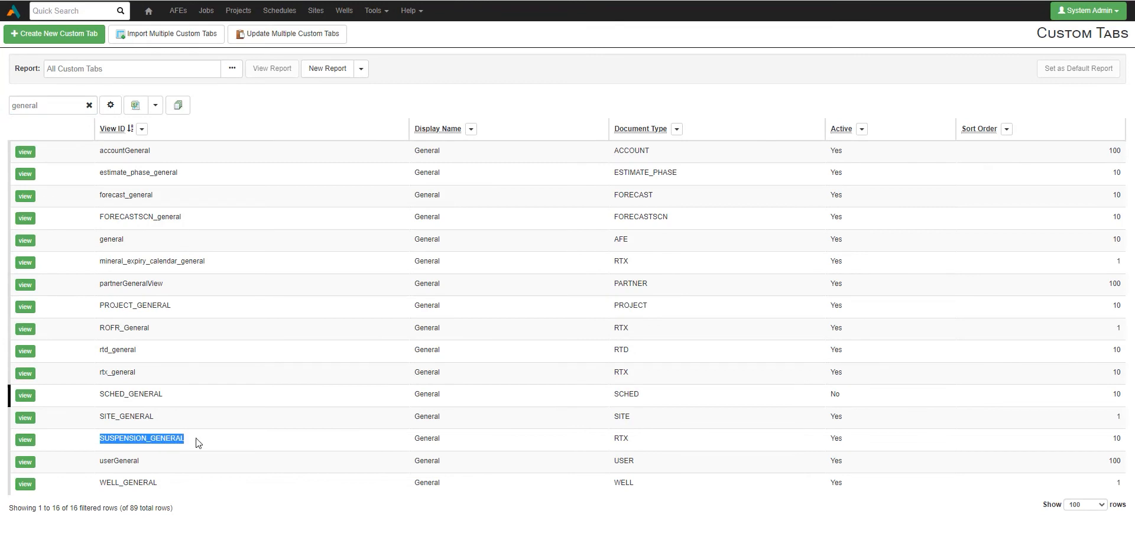
pyautogui.click(27, 441)
# - Add the Well Name [Well] field to the SUSPENSION_GENERAL tab directly below Job Type and save the tab
pyautogui.scroll(-4, 120, 345)
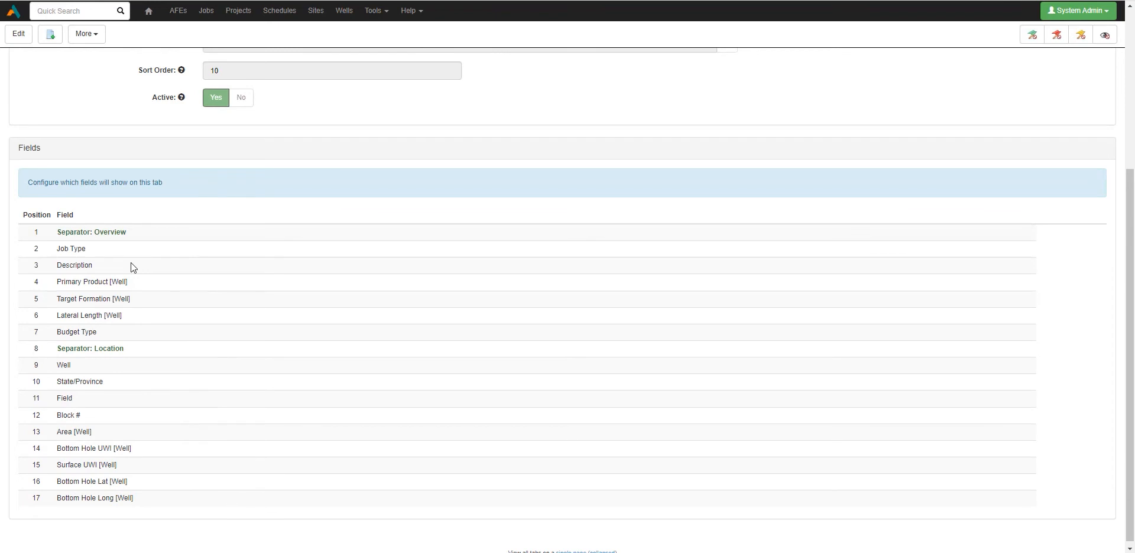
pyautogui.click(21, 36)
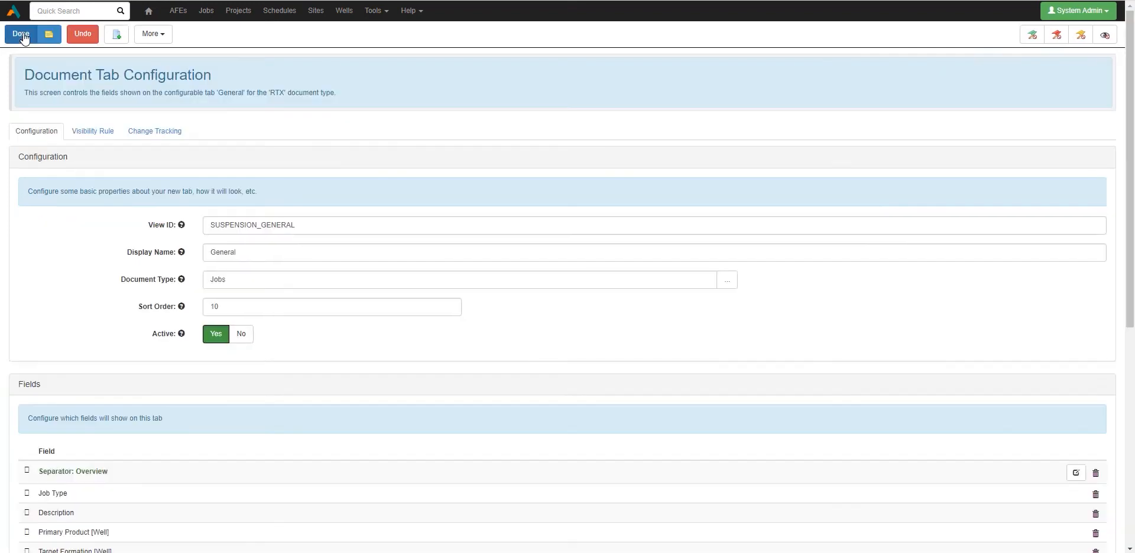
pyautogui.scroll(-2, 208, 372)
pyautogui.scroll(-4, 187, 372)
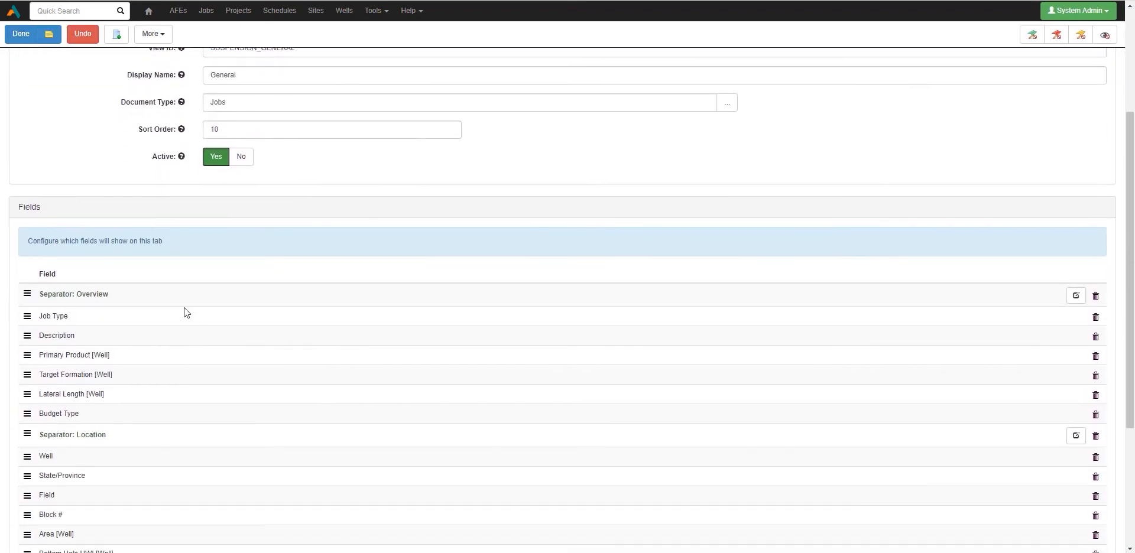
pyautogui.click(307, 459)
pyautogui.write('well name')
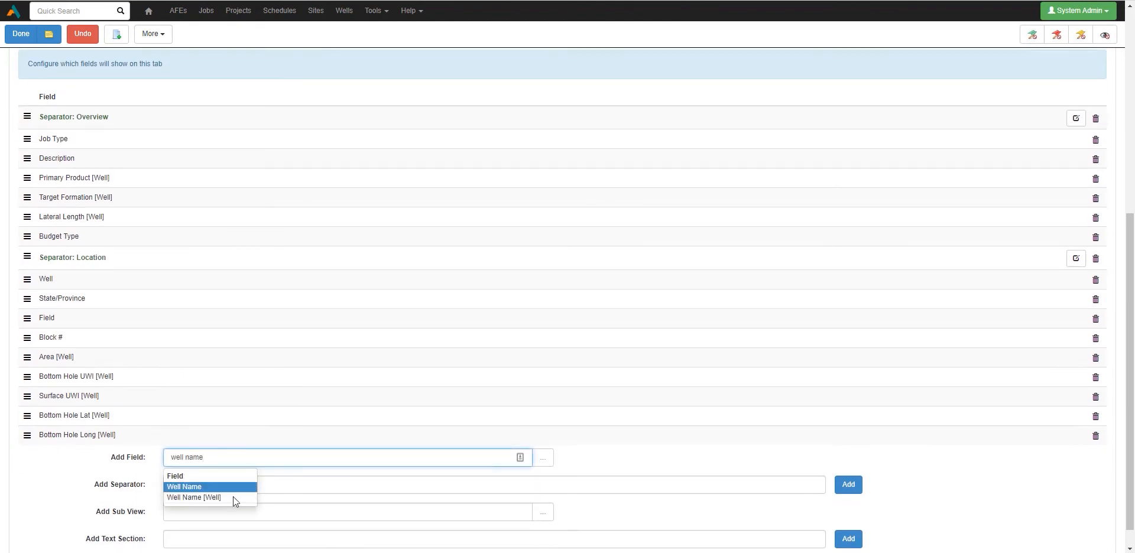
pyautogui.click(225, 501)
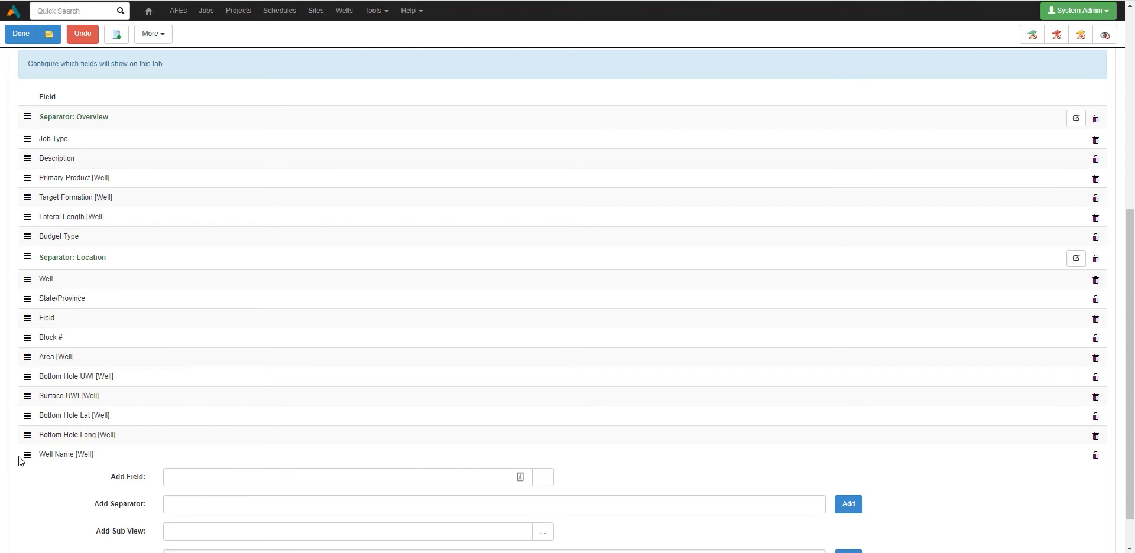
pyautogui.moveTo(27, 455); pyautogui.dragTo(33, 154)
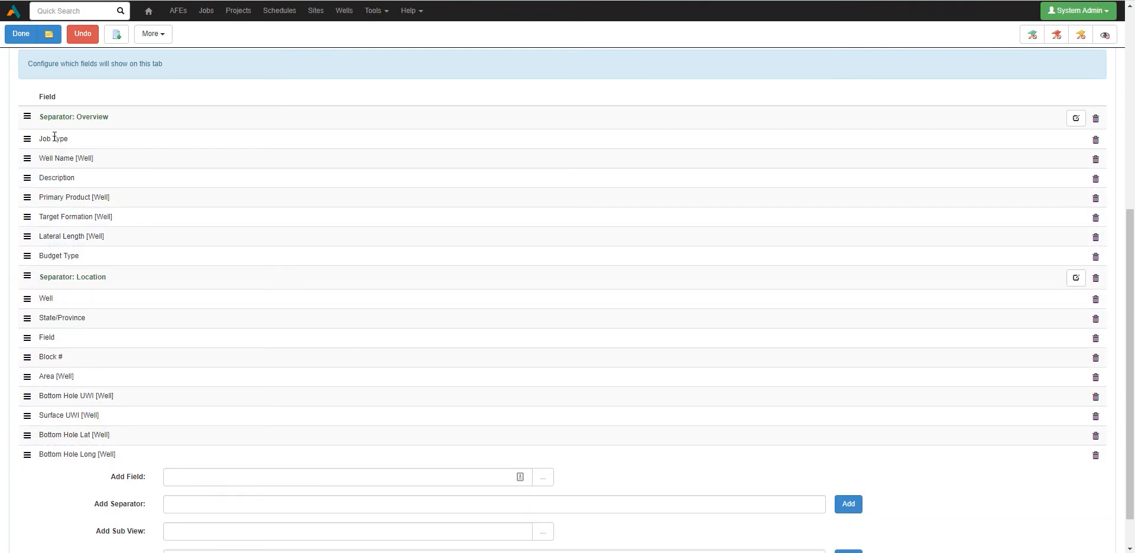
pyautogui.click(25, 36)
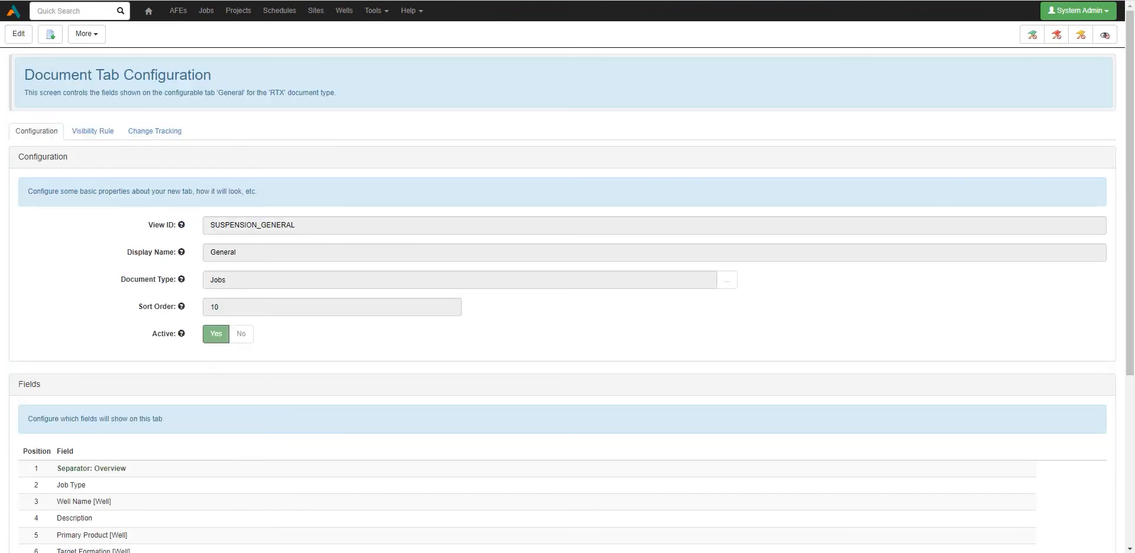
# - Create a job associated with the well AUCERNA HZ EASY CREEK 9-1-50-1W4 from its well document
pyautogui.hotkey('ctrl', 'Tab')
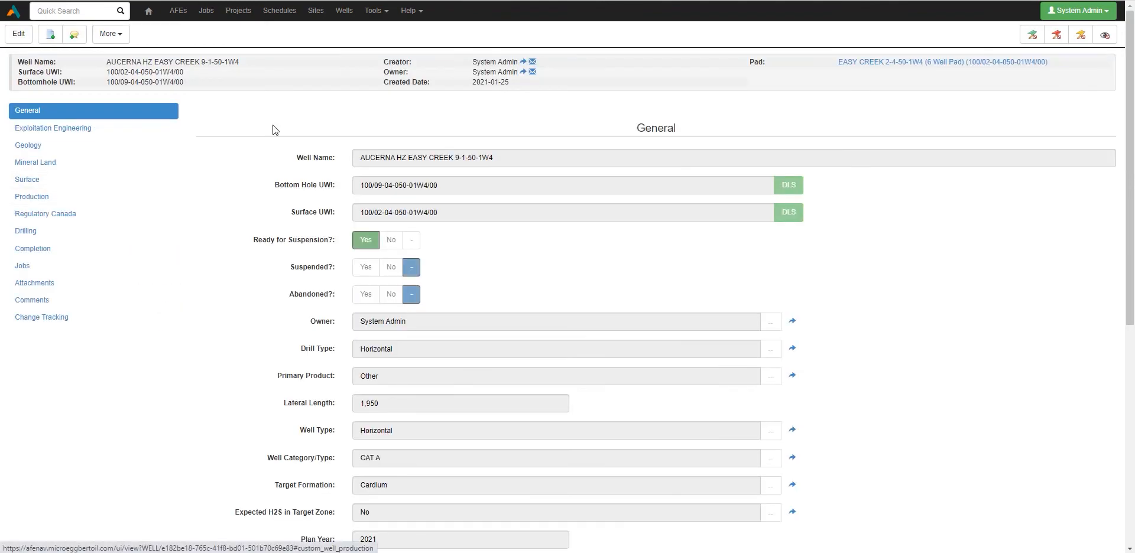
pyautogui.click(115, 35)
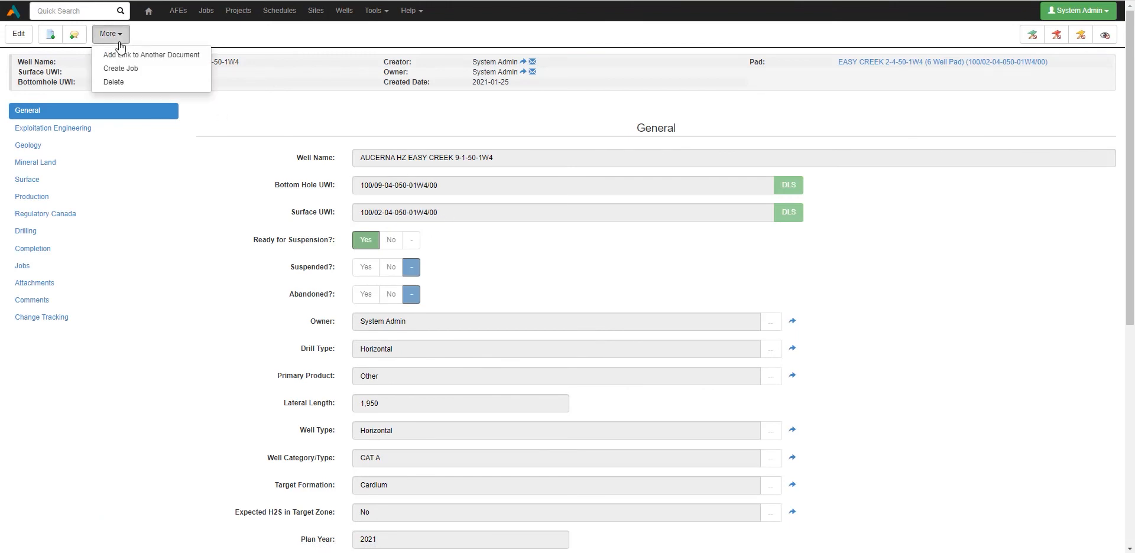
pyautogui.click(120, 69)
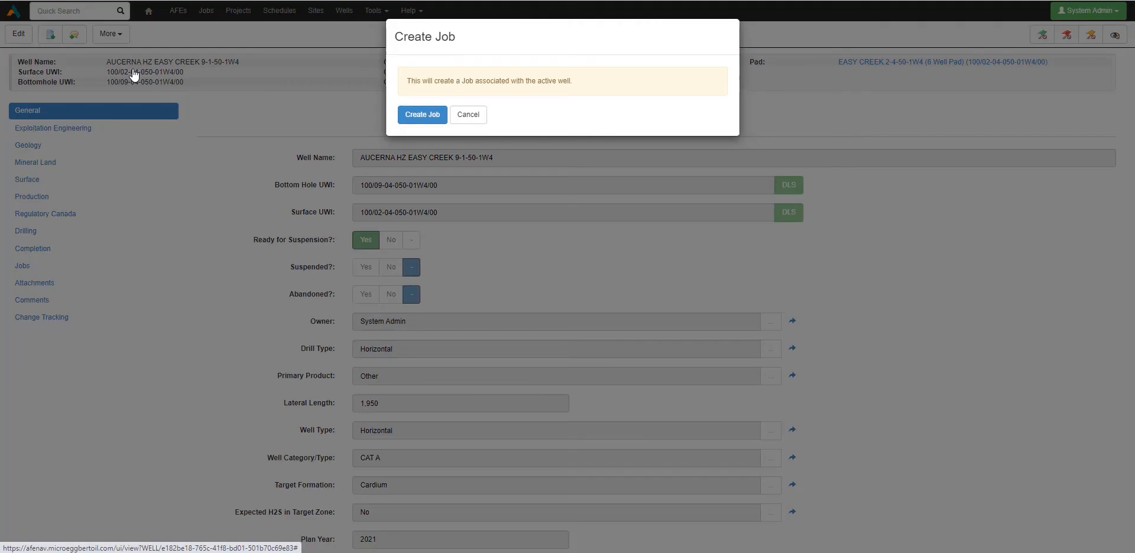
pyautogui.moveTo(570, 84); pyautogui.dragTo(527, 97)
pyautogui.click(456, 81)
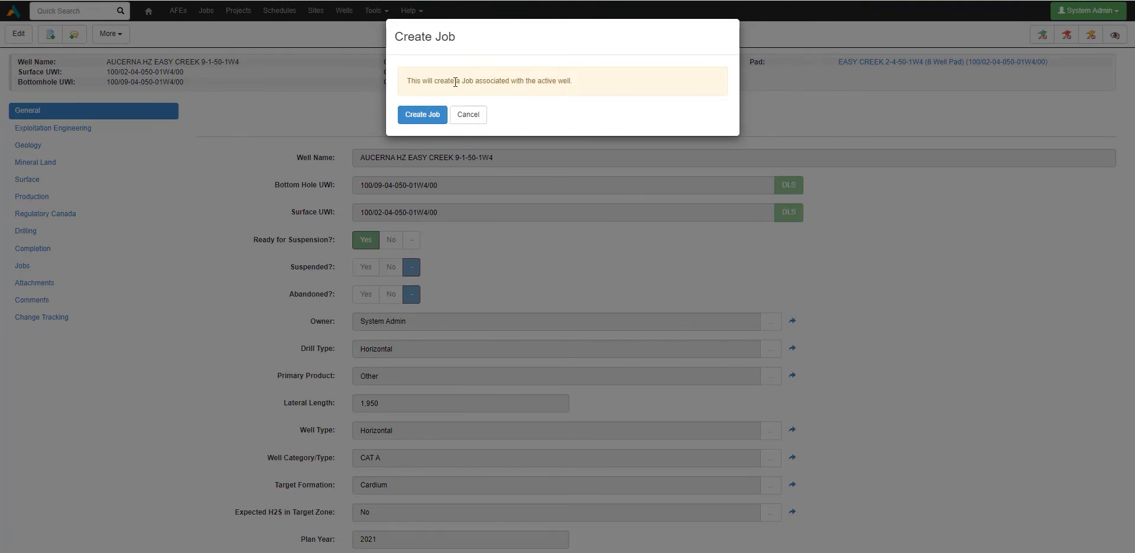
pyautogui.click(430, 108)
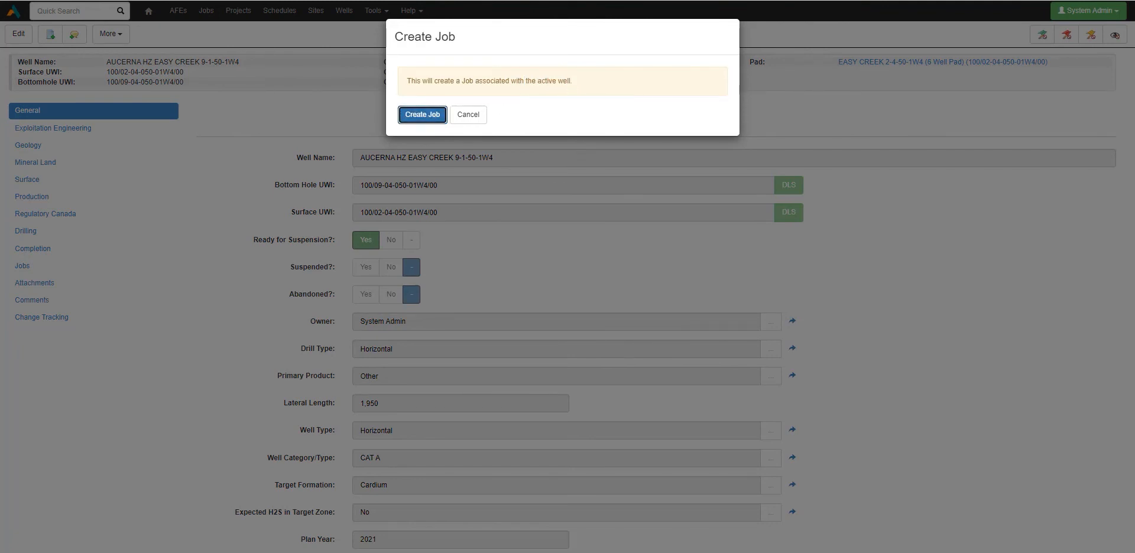
pyautogui.click(433, 118)
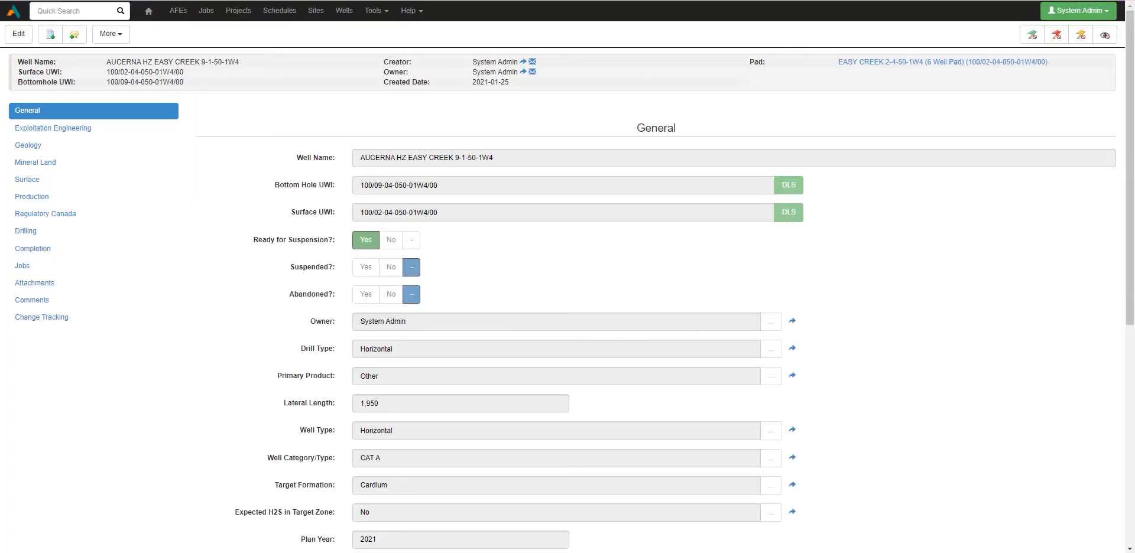
# - Set the newly created job's Job Type to Suspension and save the job
pyautogui.hotkey('ctrl', 'Tab')
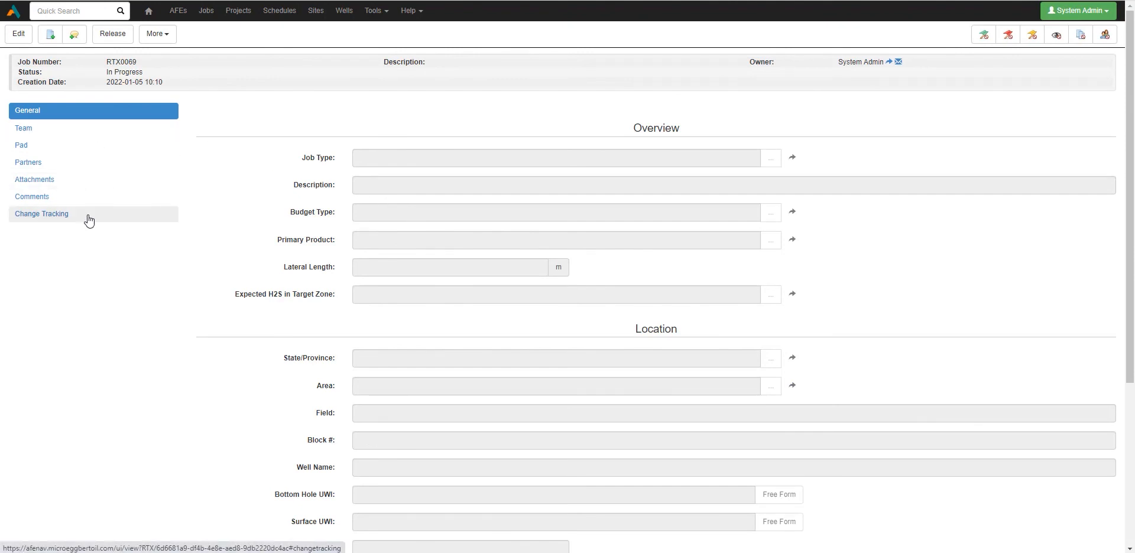
pyautogui.click(20, 36)
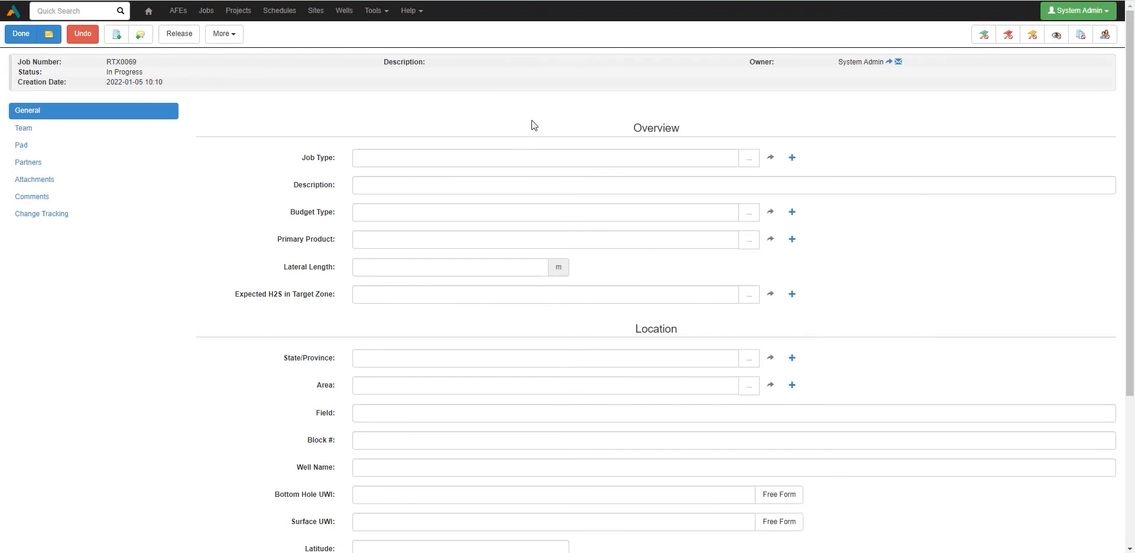
pyautogui.click(751, 163)
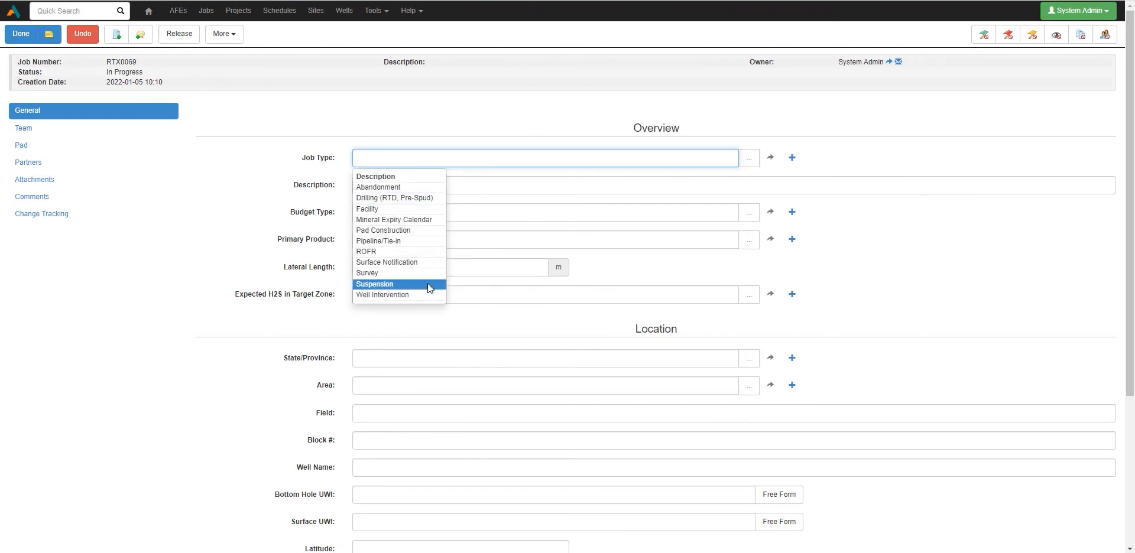
pyautogui.click(427, 284)
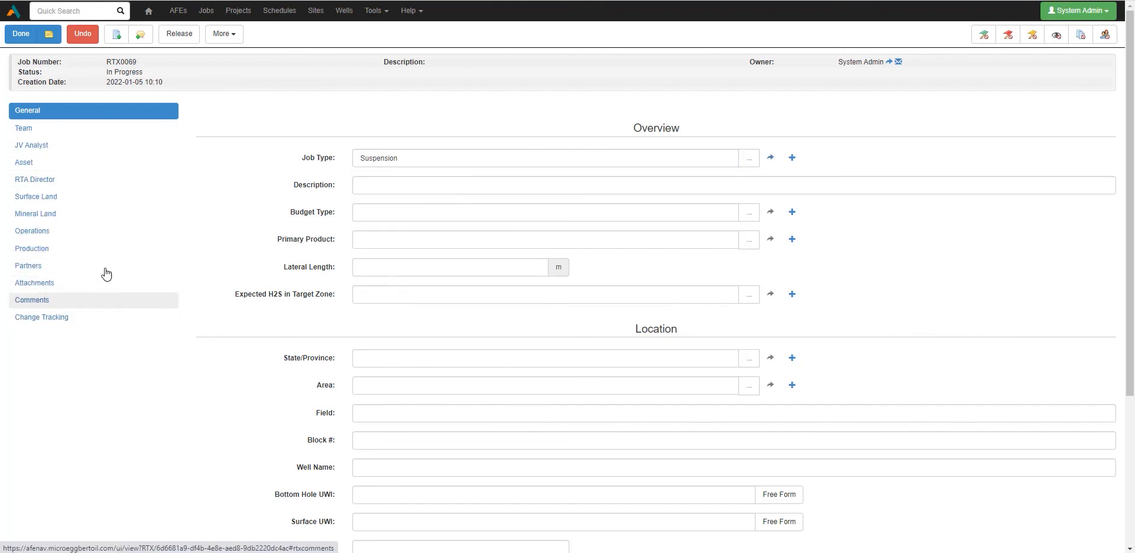
pyautogui.click(21, 34)
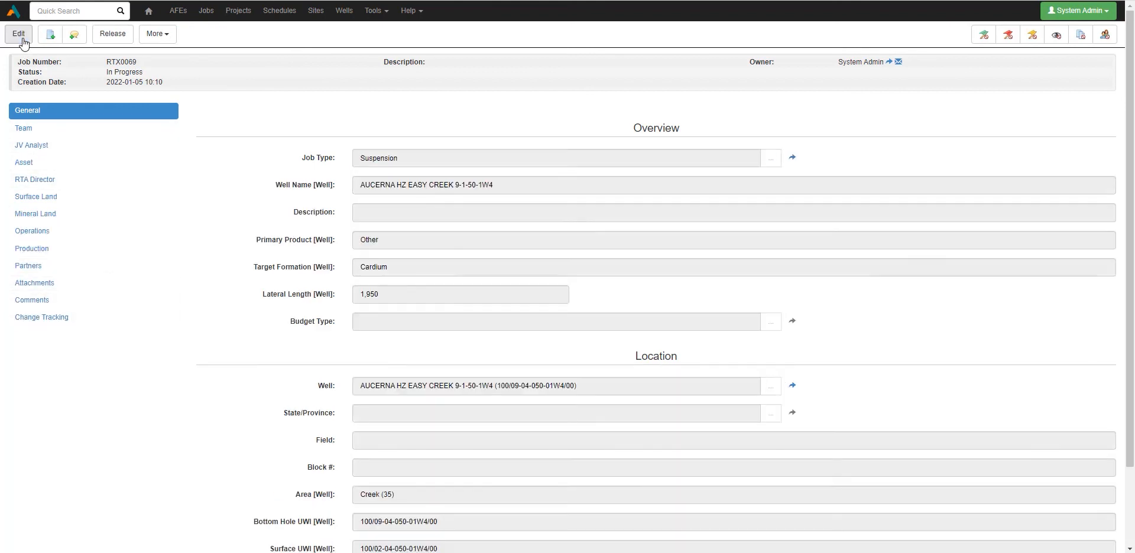
# - Check the Well Name [Well] field and the other fields labelled [Well] in the Overview and Location sections of the job's General tab
pyautogui.moveTo(491, 188); pyautogui.dragTo(358, 192)
pyautogui.click(328, 236)
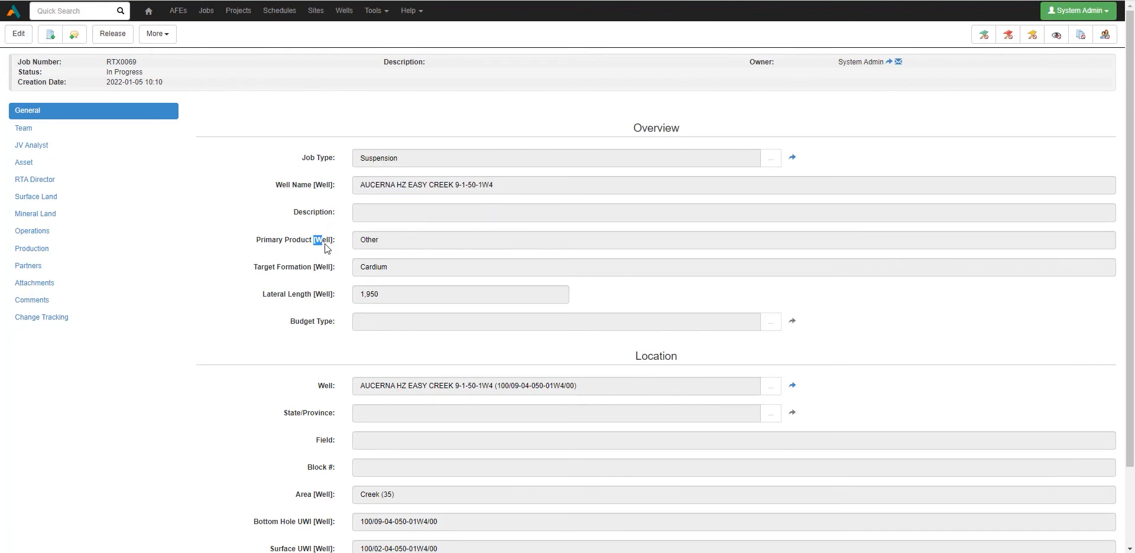
pyautogui.moveTo(313, 240); pyautogui.dragTo(333, 240)
pyautogui.click(326, 266)
pyautogui.moveTo(312, 243); pyautogui.dragTo(334, 246)
pyautogui.scroll(-3, 183, 264)
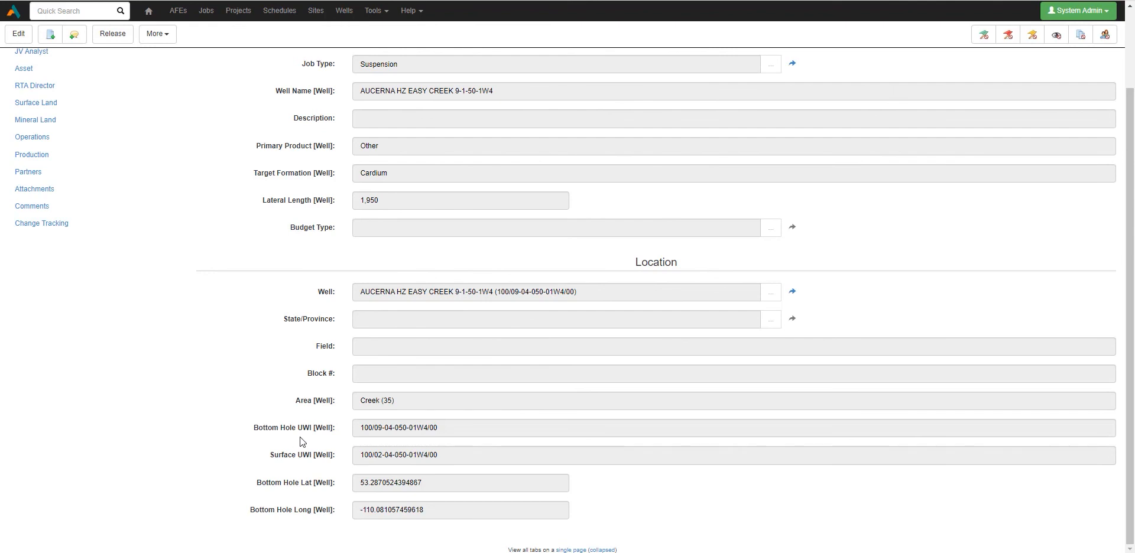
pyautogui.scroll(3, 233, 343)
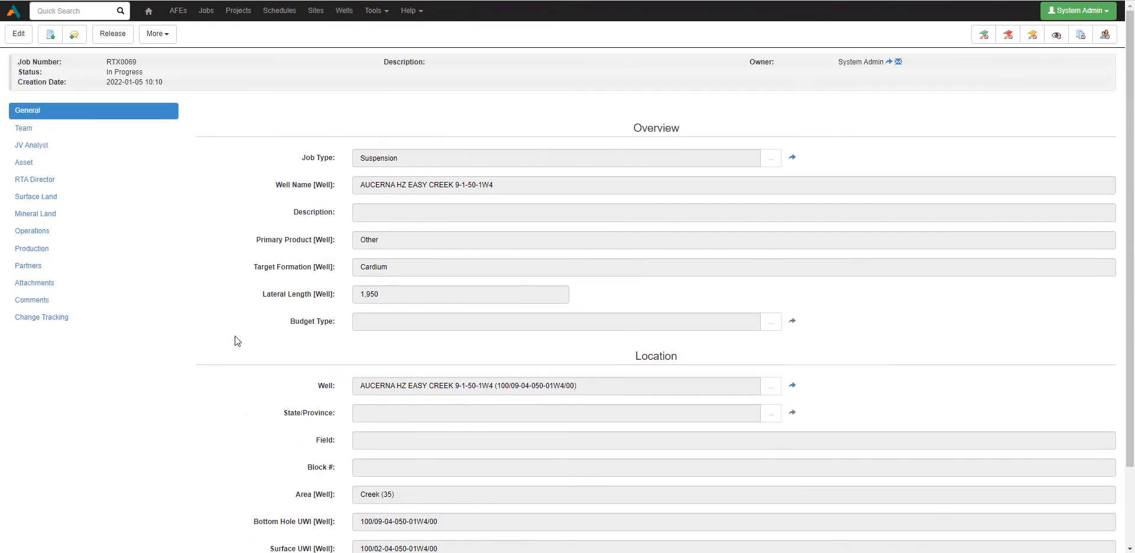